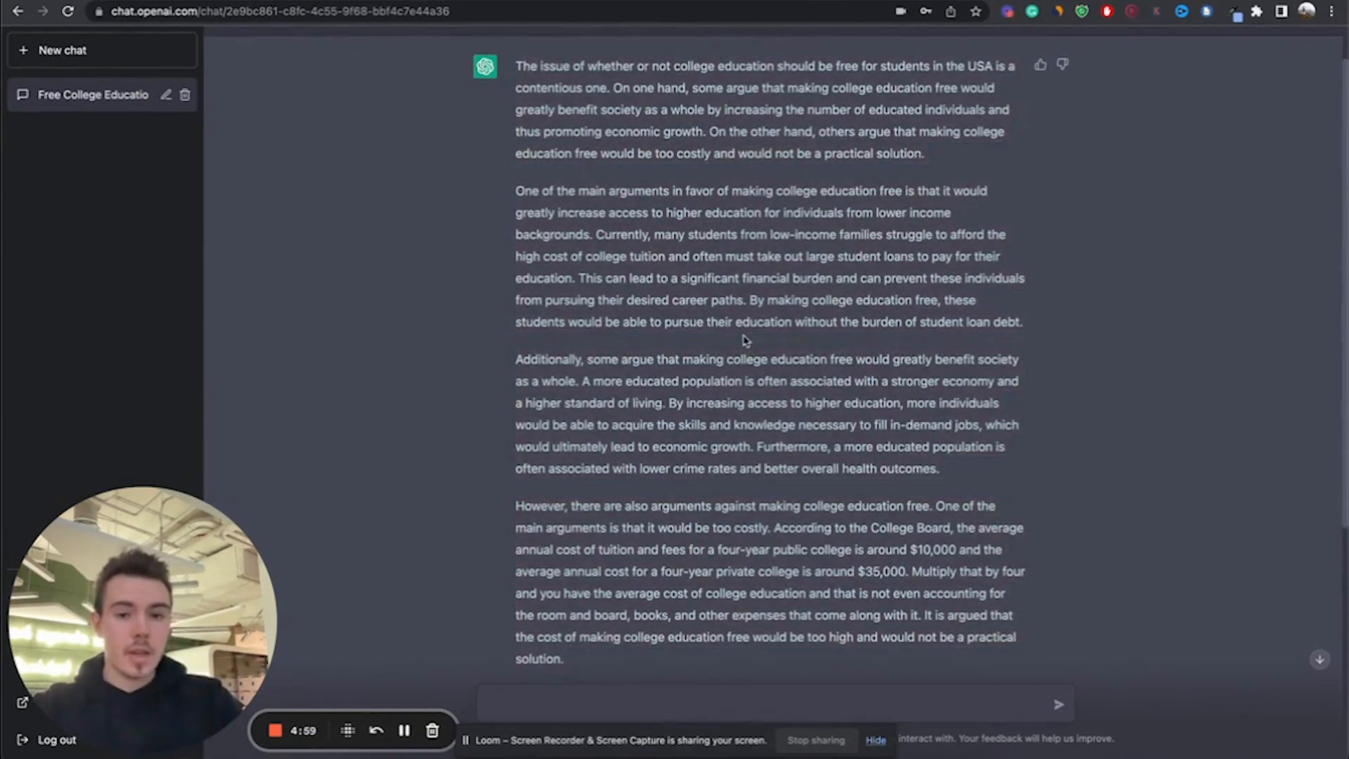
drag(927, 583, 515, 118)
key(ctrl+c)
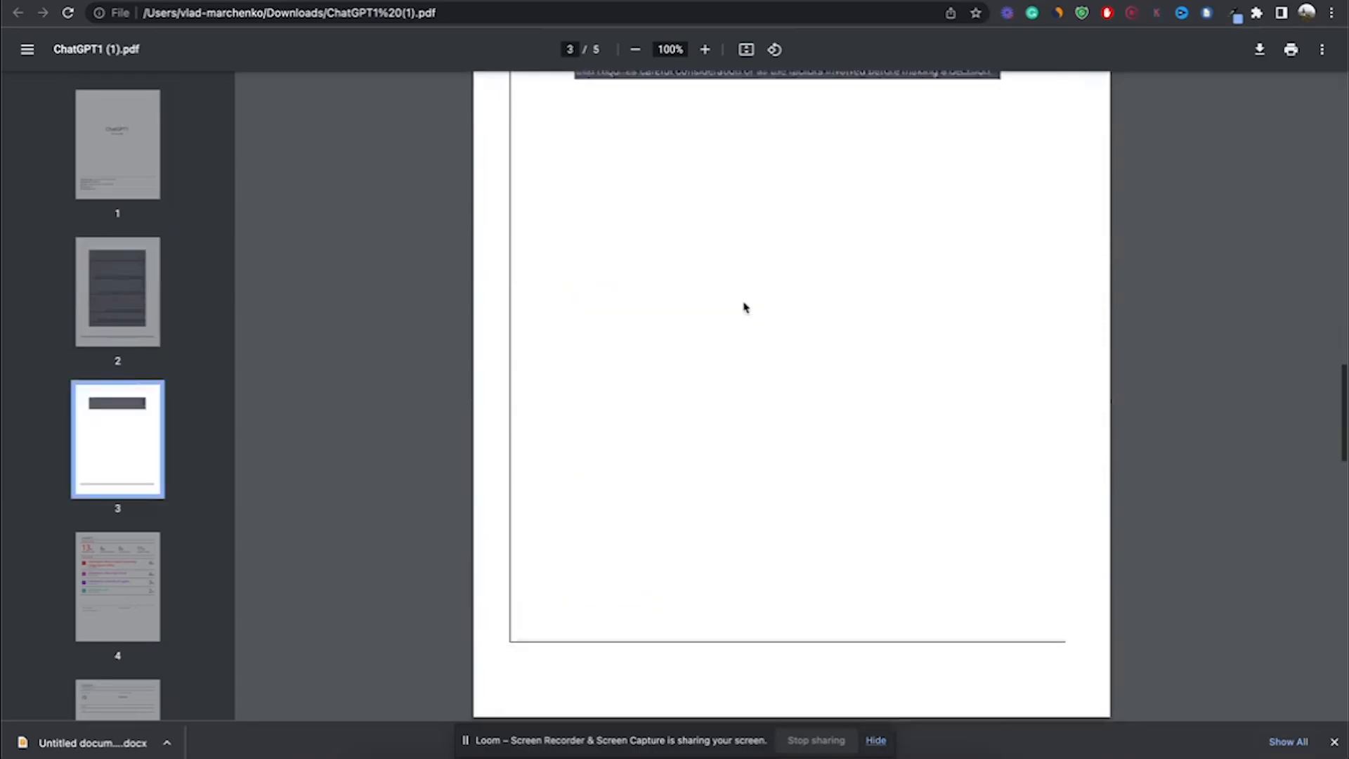
scroll(744, 308, down, 5)
scroll(744, 309, down, 5)
scroll(727, 306, down, 3)
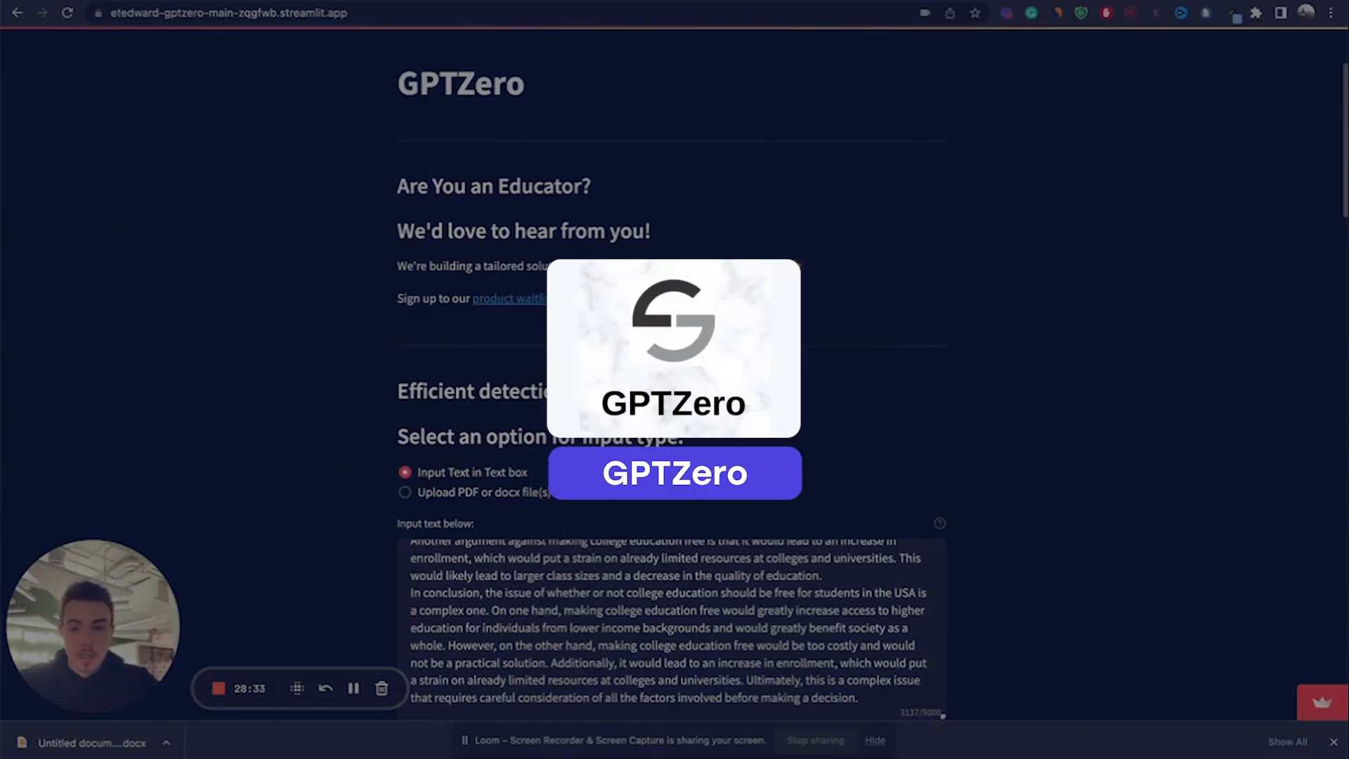
scroll(643, 366, down, 5)
scroll(643, 366, down, 5)
scroll(643, 366, down, 3)
scroll(646, 370, down, 3)
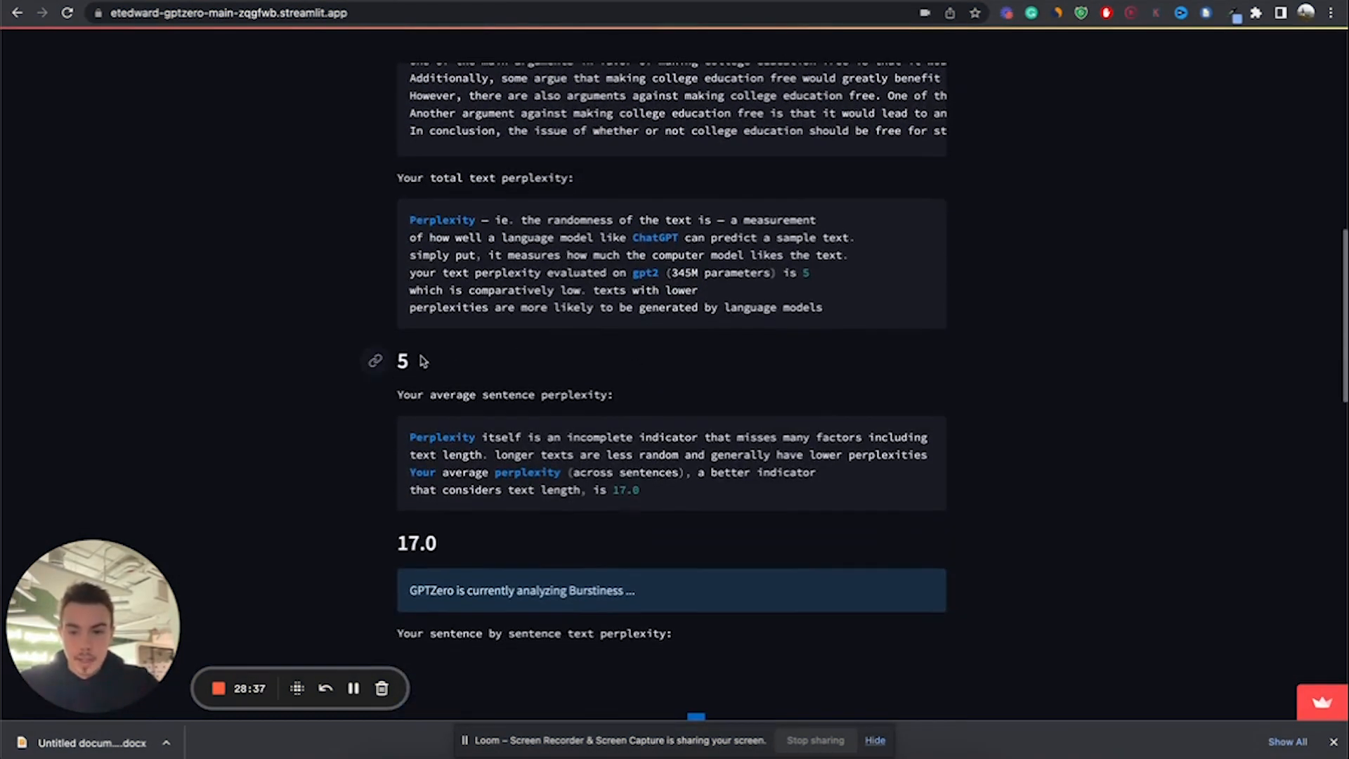
scroll(420, 362, down, 3)
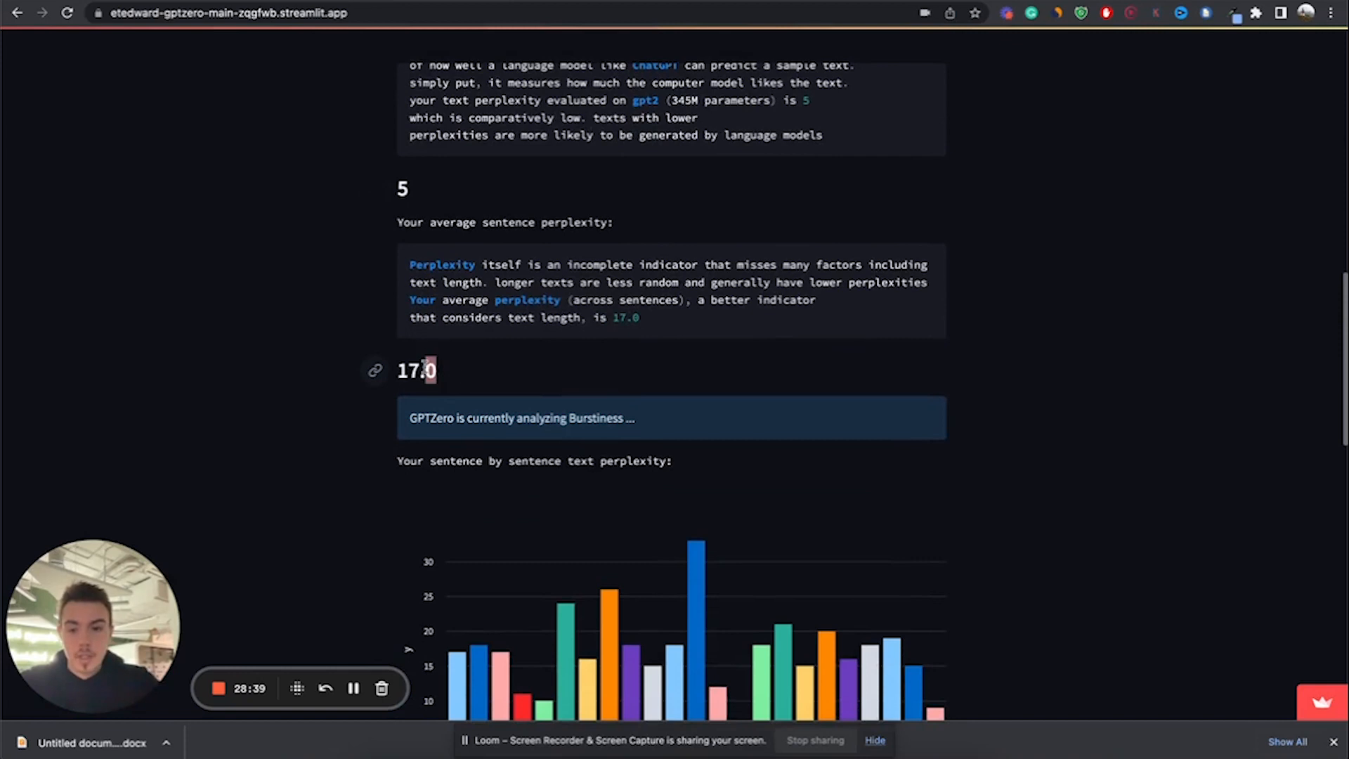
scroll(668, 371, down, 5)
scroll(669, 371, down, 5)
scroll(668, 371, down, 2)
scroll(550, 518, down, 1)
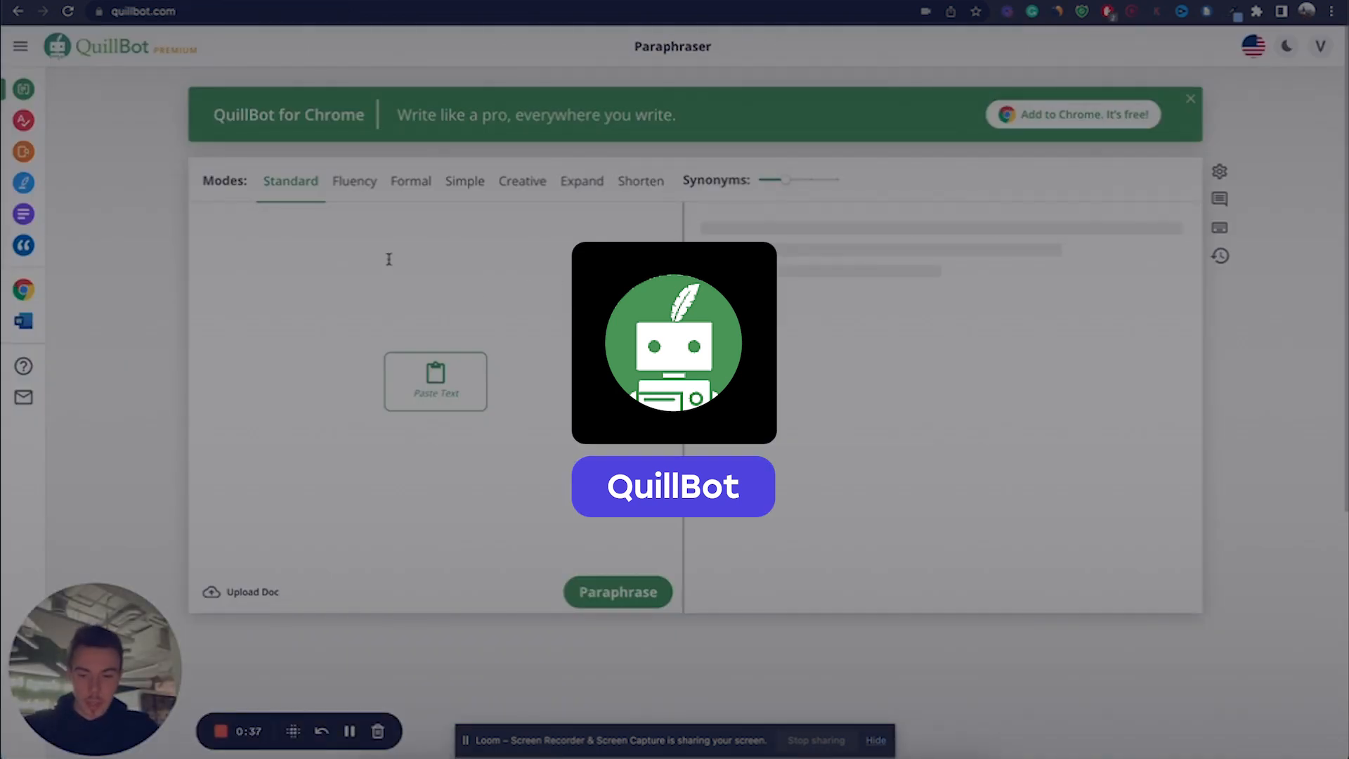
Paraphrase the pasted ChatGPT college-education essay in Standard mode and select the reworded output.
click(389, 259)
key(ctrl+v)
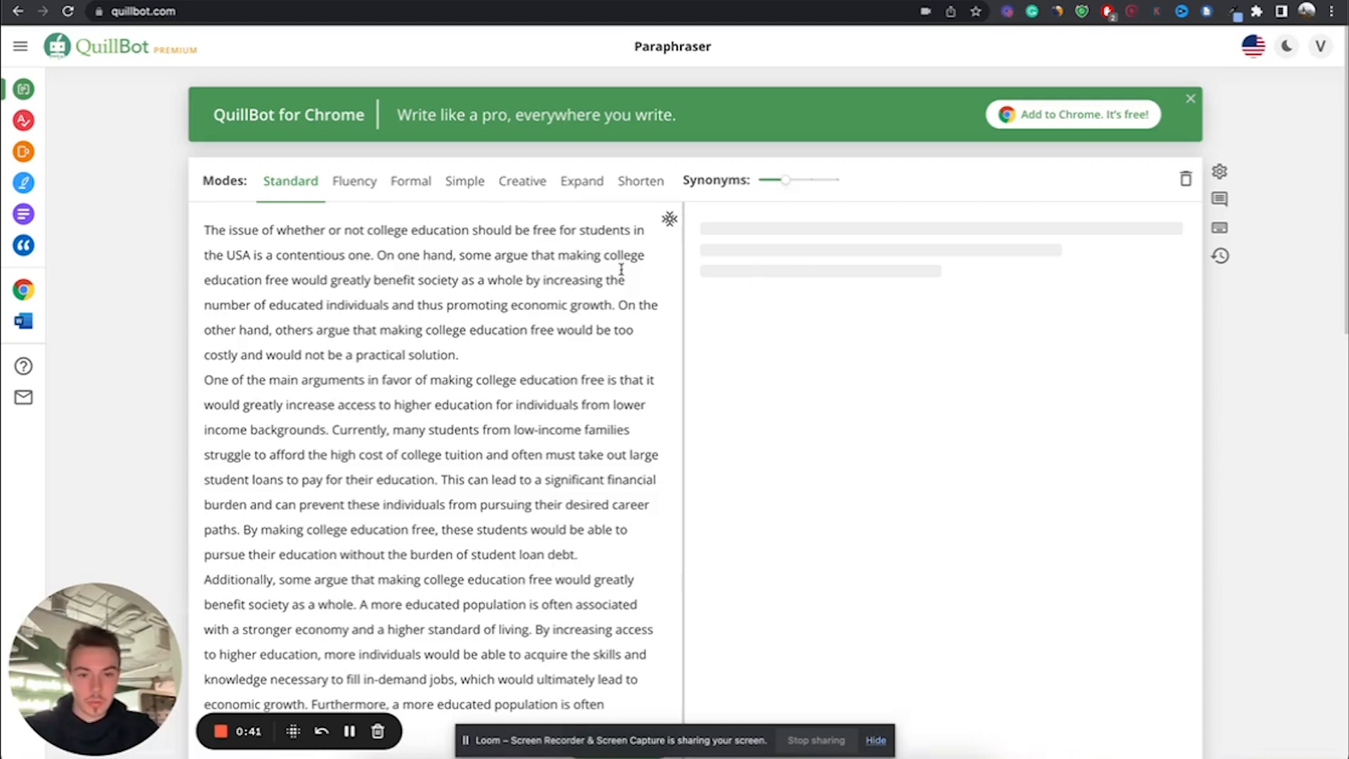
scroll(620, 272, down, 5)
scroll(621, 272, down, 5)
scroll(627, 347, down, 2)
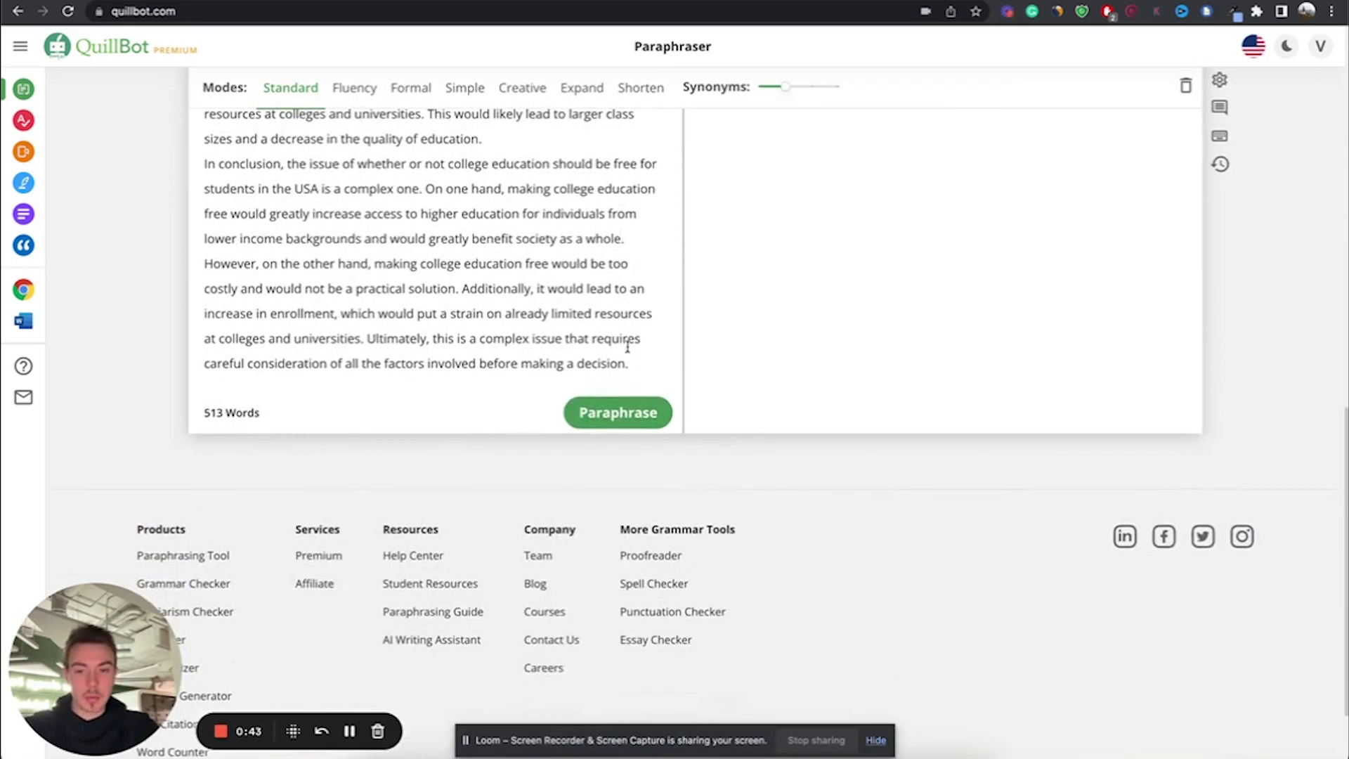
click(624, 419)
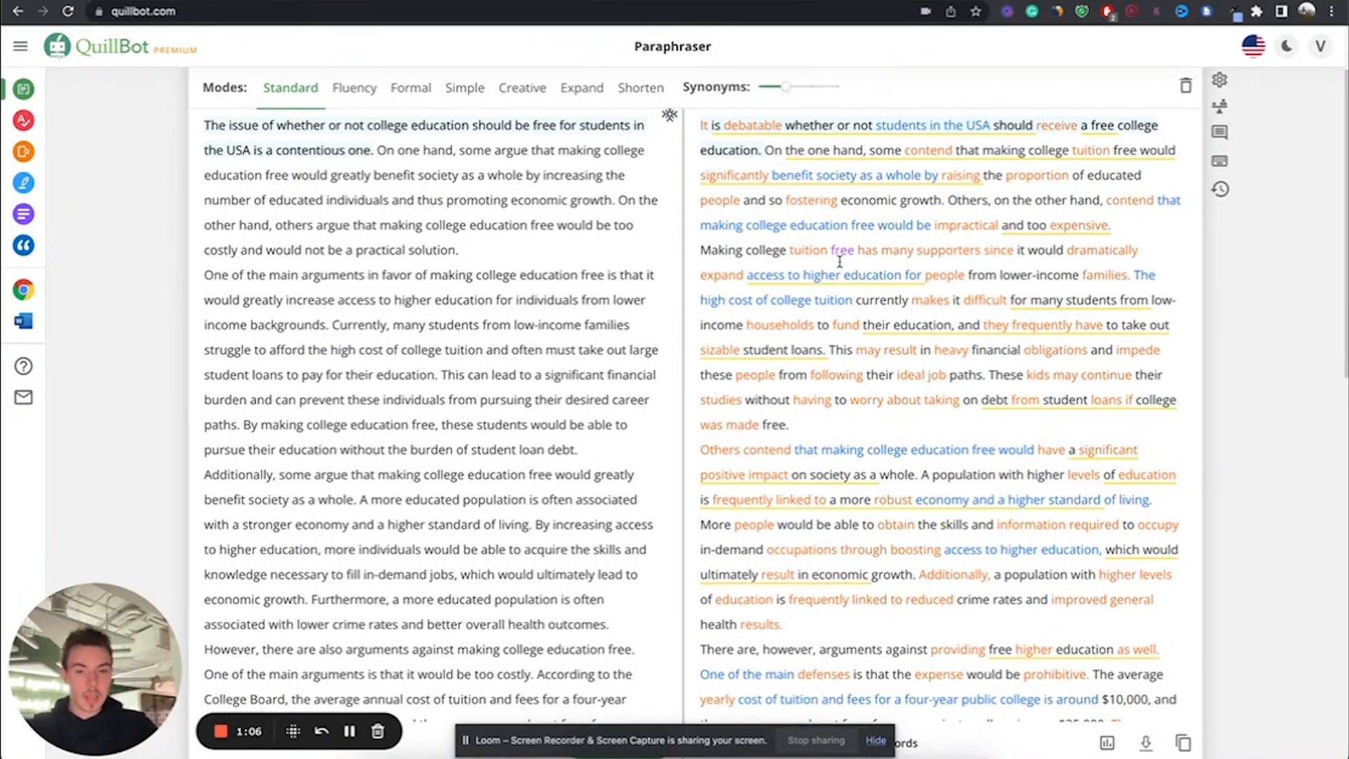
scroll(839, 261, up, 1)
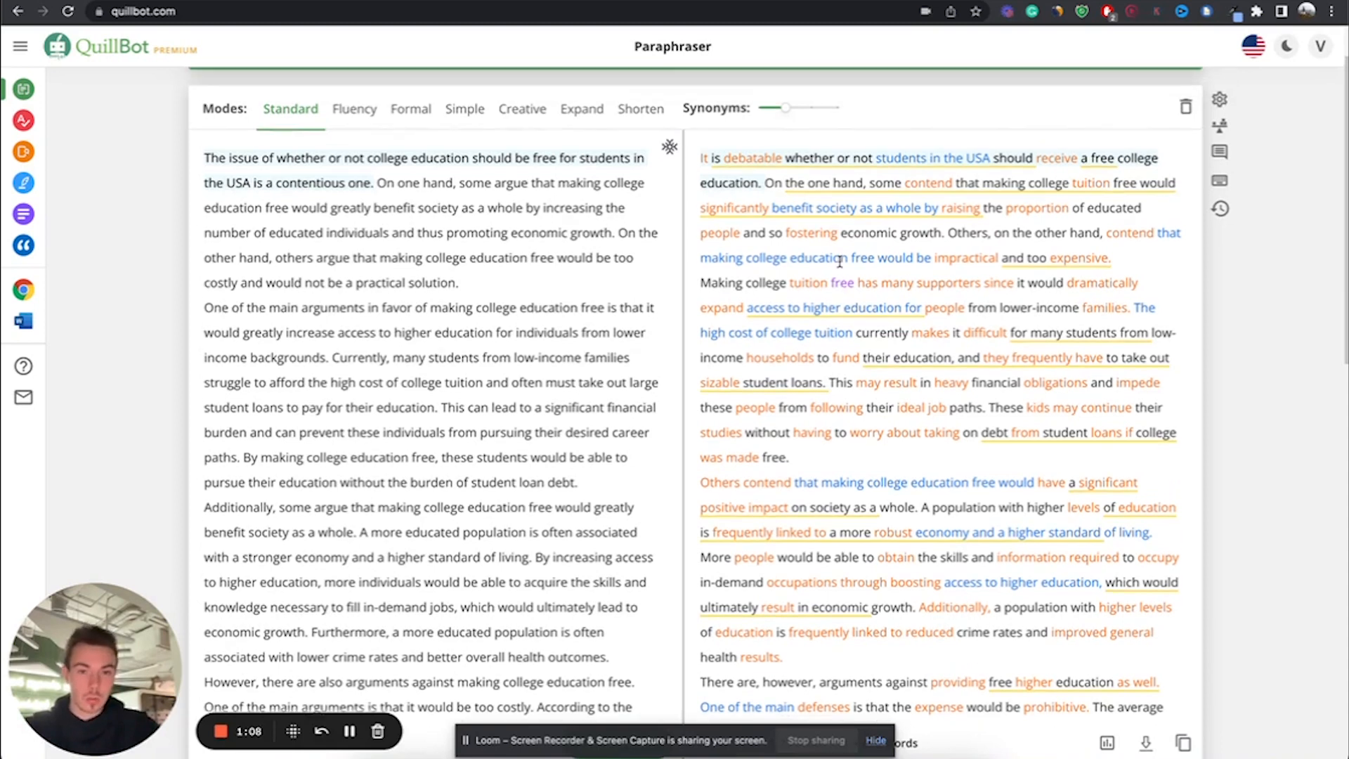
drag(694, 157, 962, 683)
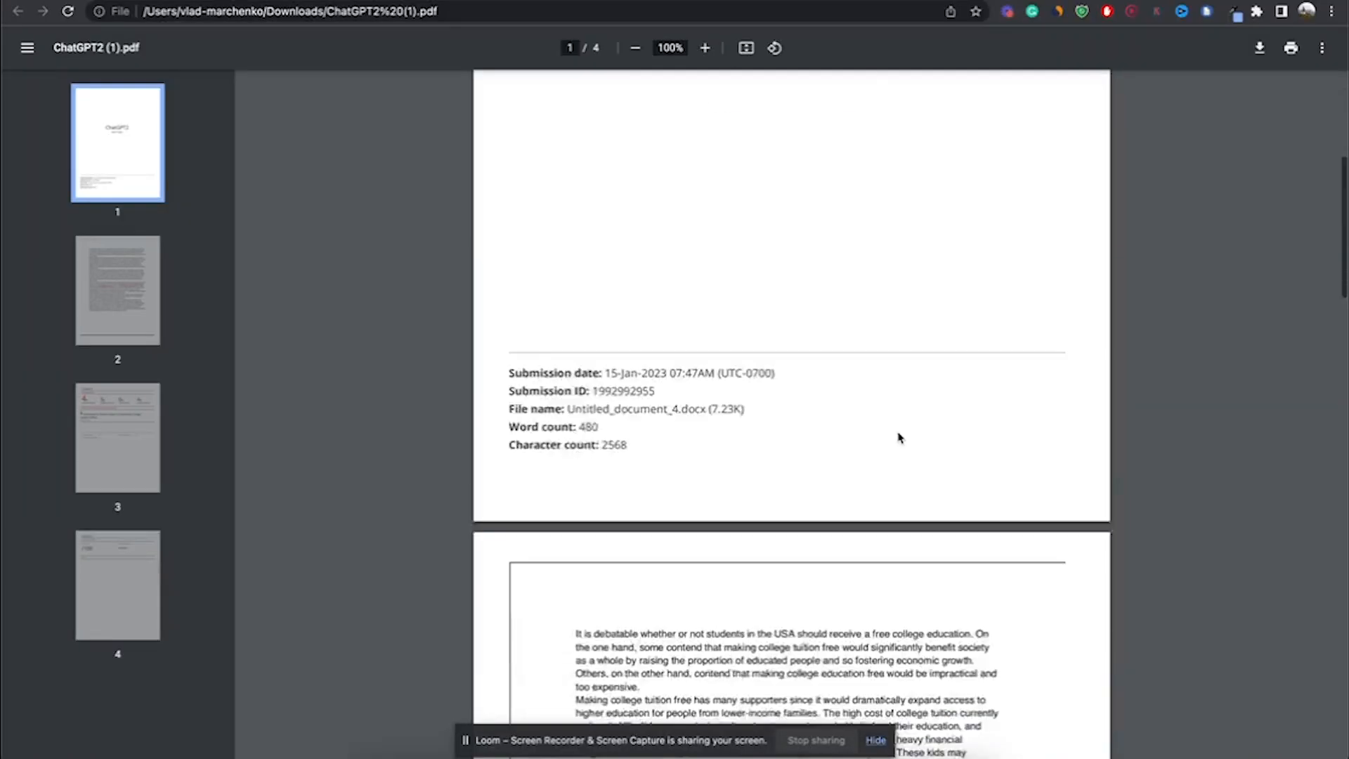
scroll(898, 437, down, 5)
scroll(898, 436, down, 5)
scroll(899, 437, down, 5)
scroll(900, 438, down, 5)
scroll(898, 438, down, 4)
scroll(898, 437, down, 3)
scroll(898, 437, down, 3)
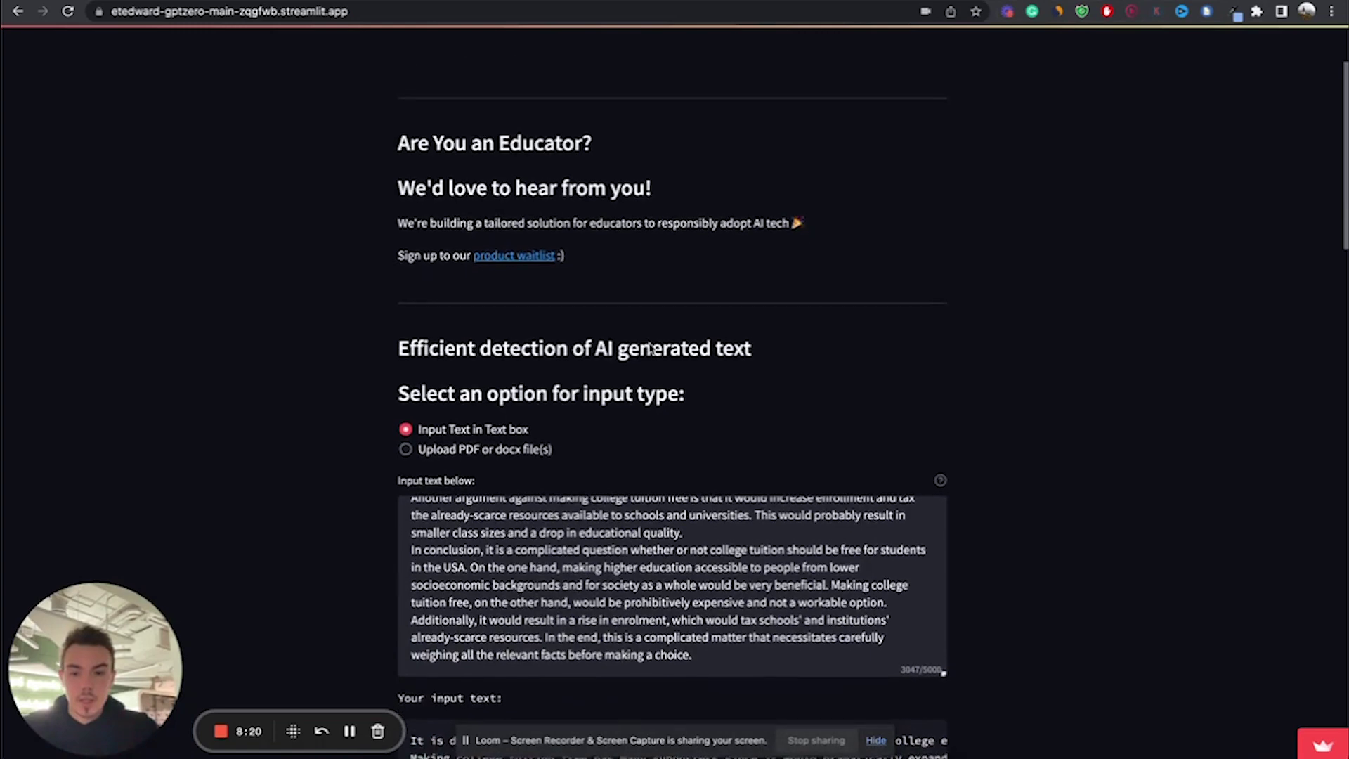
scroll(648, 348, down, 2)
scroll(649, 348, down, 4)
scroll(648, 348, down, 4)
scroll(649, 348, down, 3)
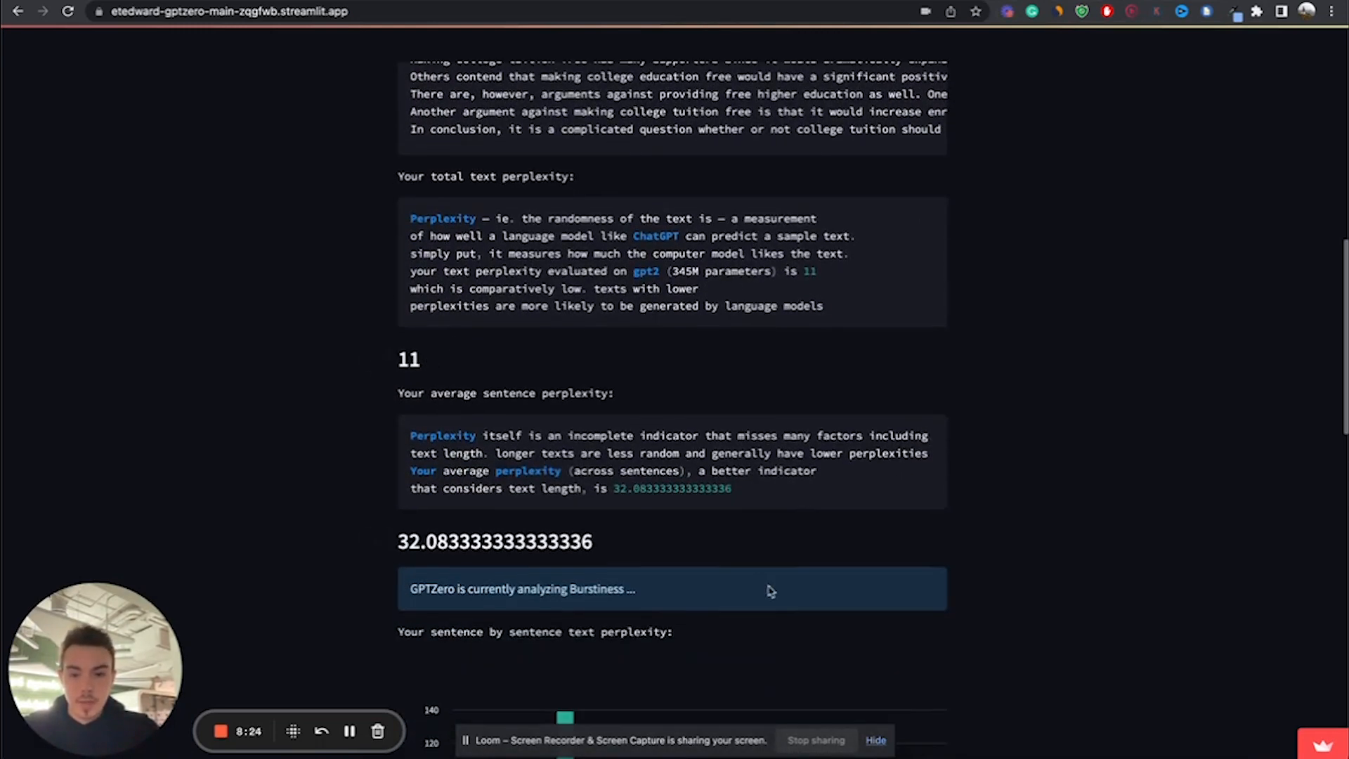
scroll(770, 590, down, 1)
scroll(682, 492, down, 2)
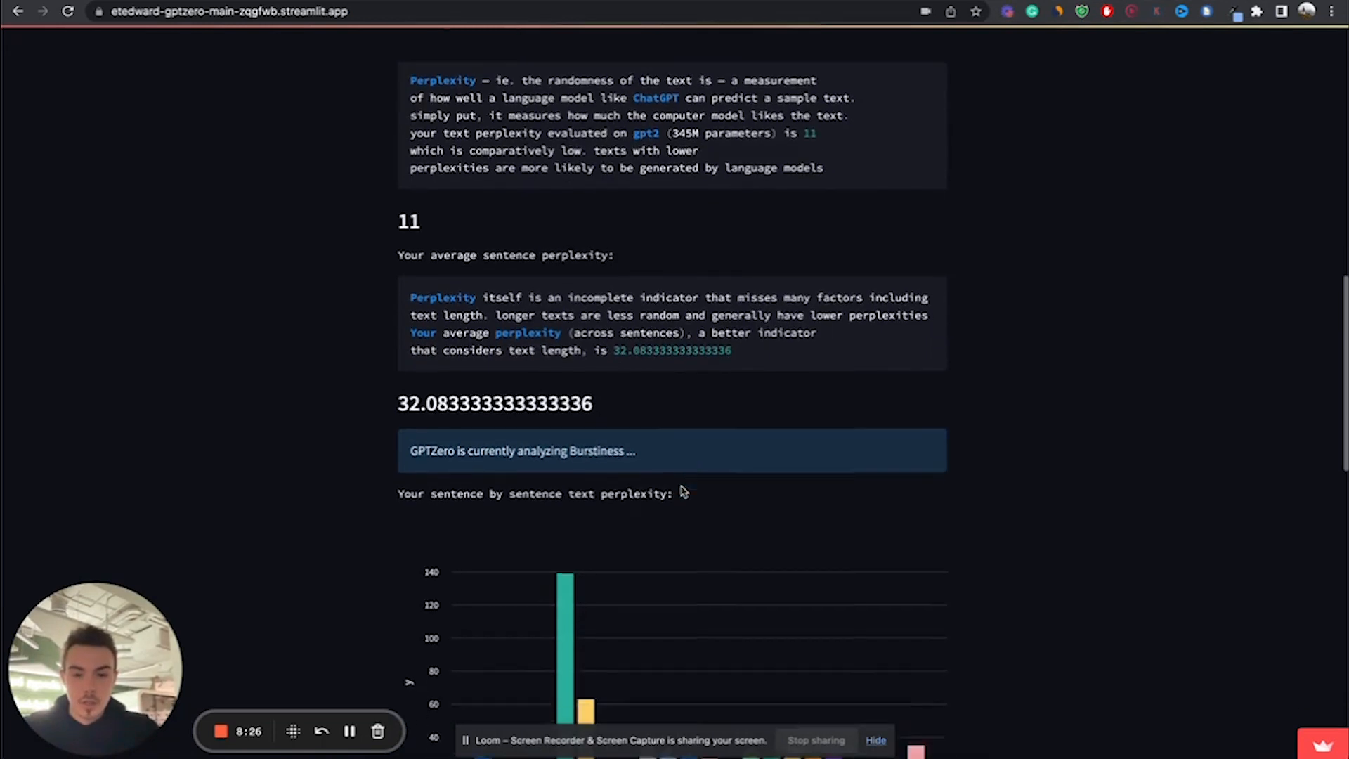
scroll(681, 491, down, 3)
scroll(681, 491, down, 1)
scroll(681, 491, down, 2)
scroll(681, 491, down, 2)
scroll(681, 491, down, 2)
scroll(682, 491, down, 1)
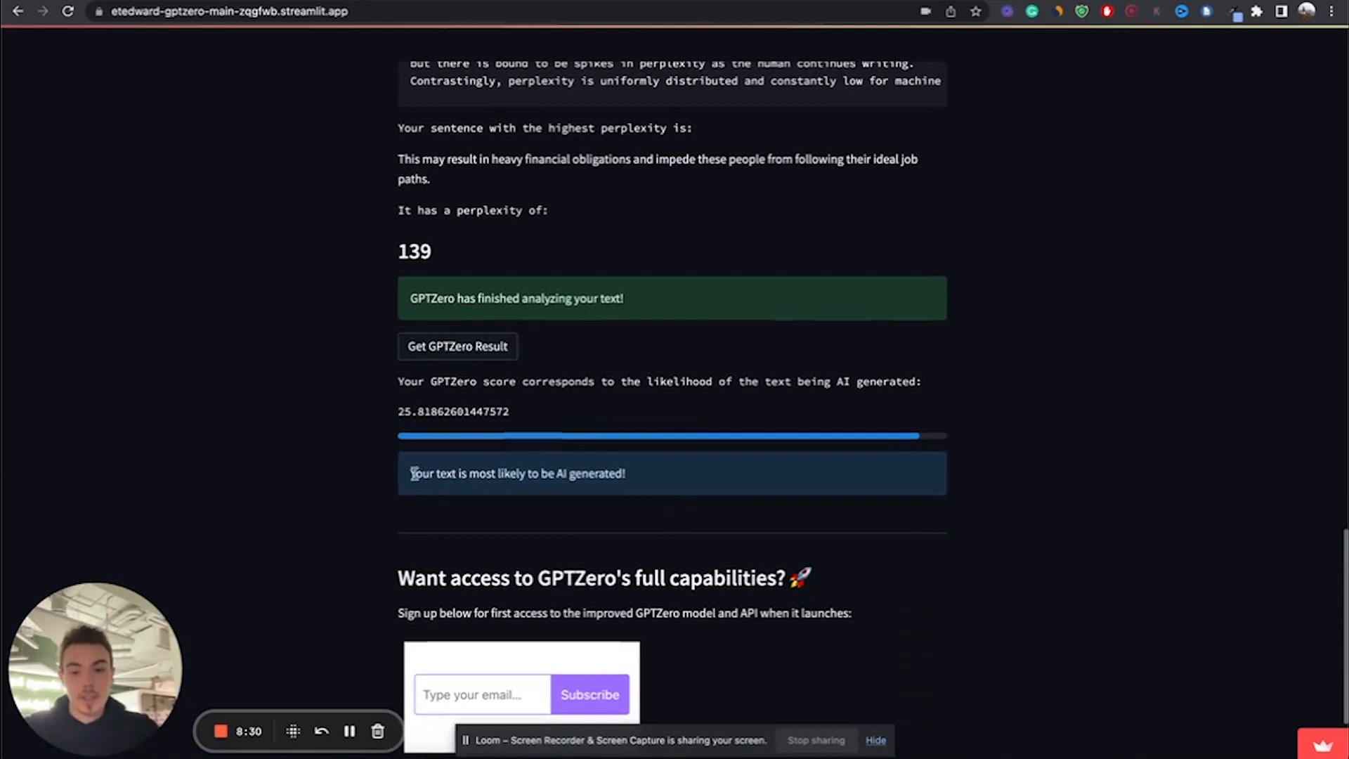